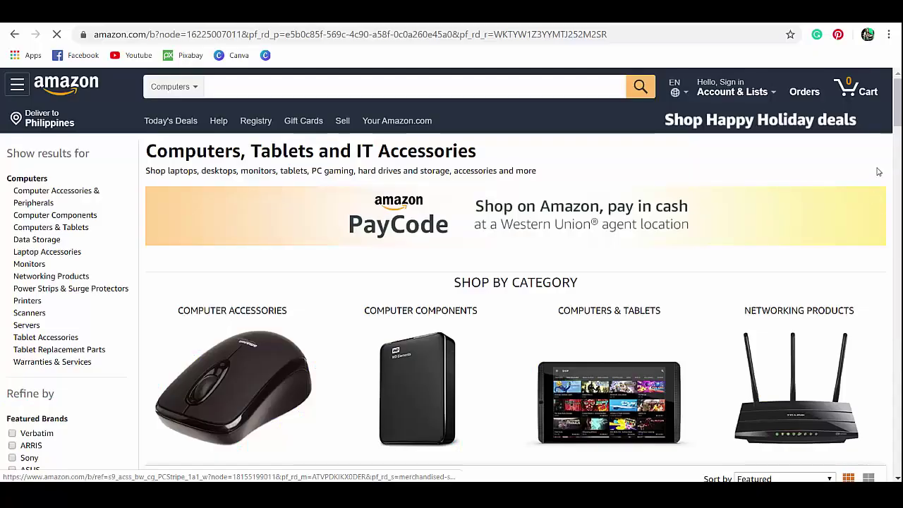
Scroll the '4tb my passport' results and open the WD 4TB My Passport product page.
scroll(896, 126, "down", 1)
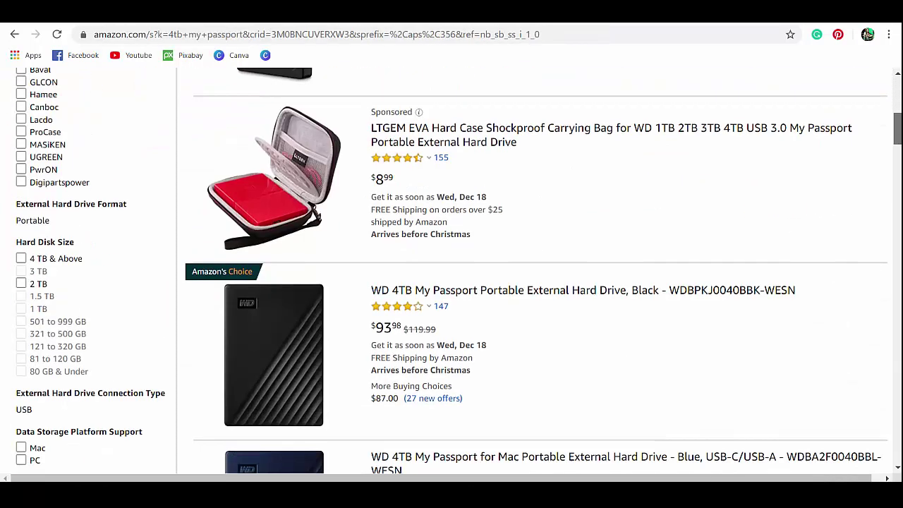
scroll(536, 282, "down", 3)
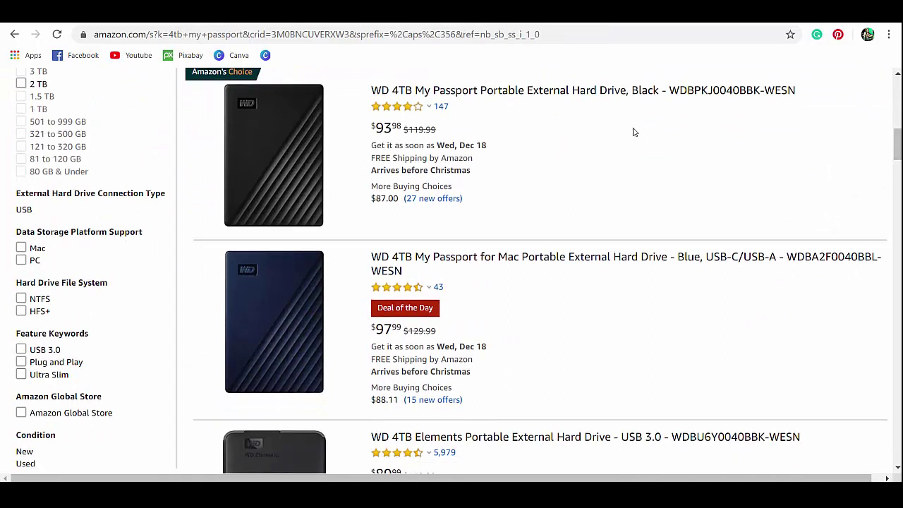
left_click(614, 96)
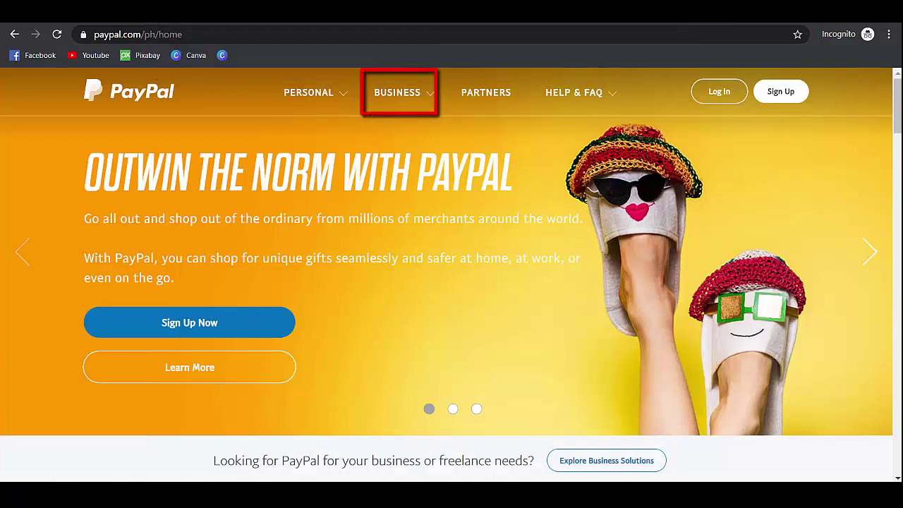
Go via Business > Get Paid On A Website to the Tools > All Tools list.
left_click(413, 92)
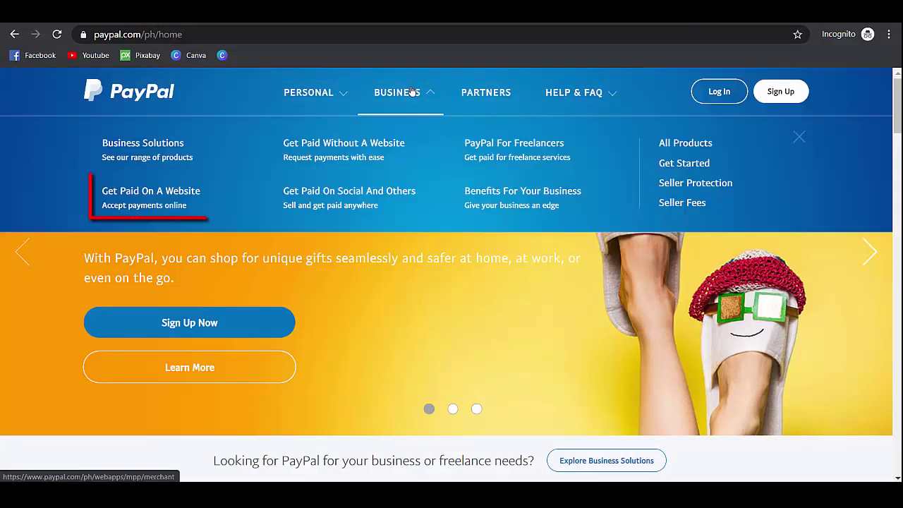
left_click(151, 198)
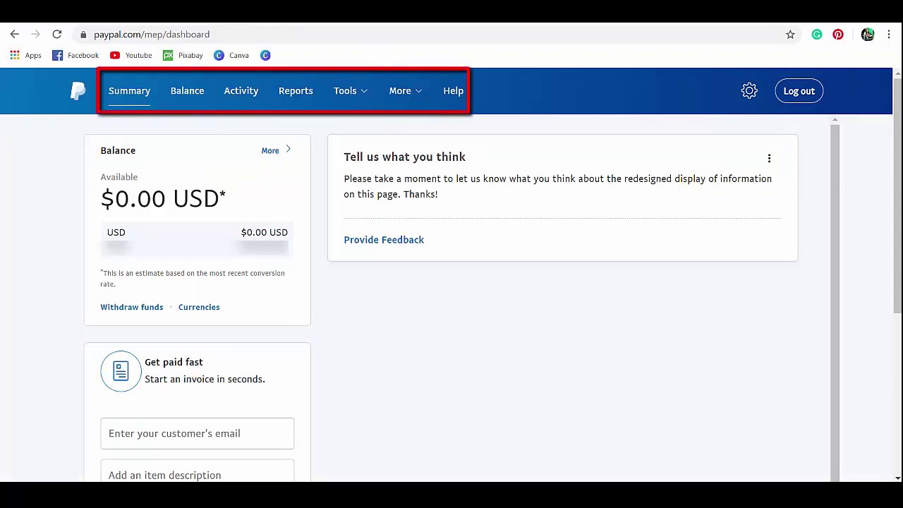
left_click(363, 92)
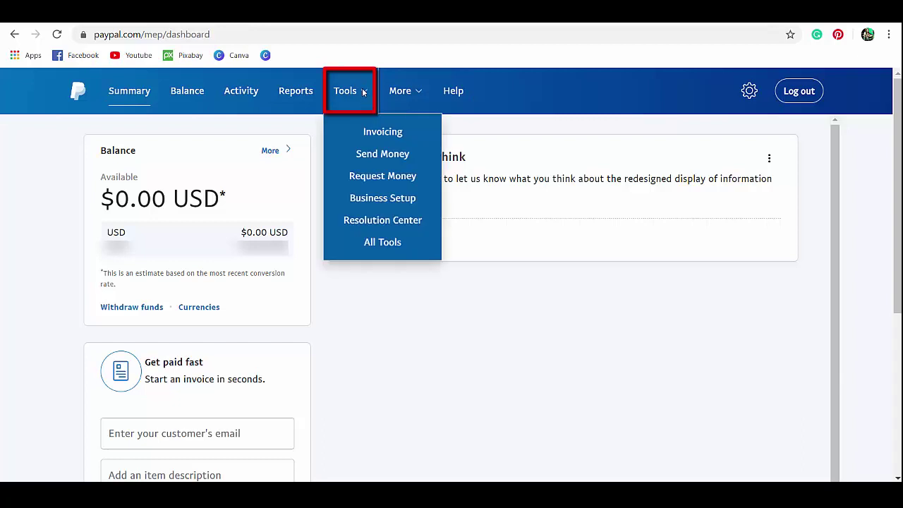
left_click(382, 242)
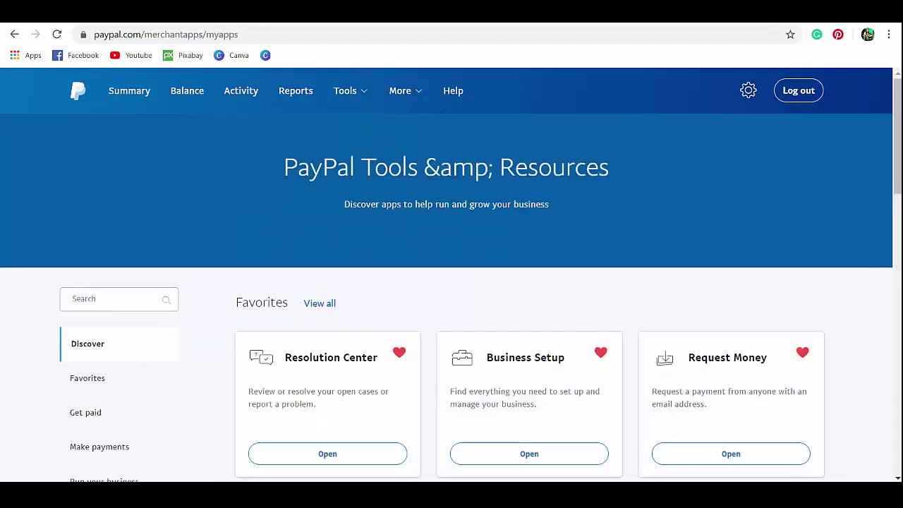
scroll(451, 296, "down", 3)
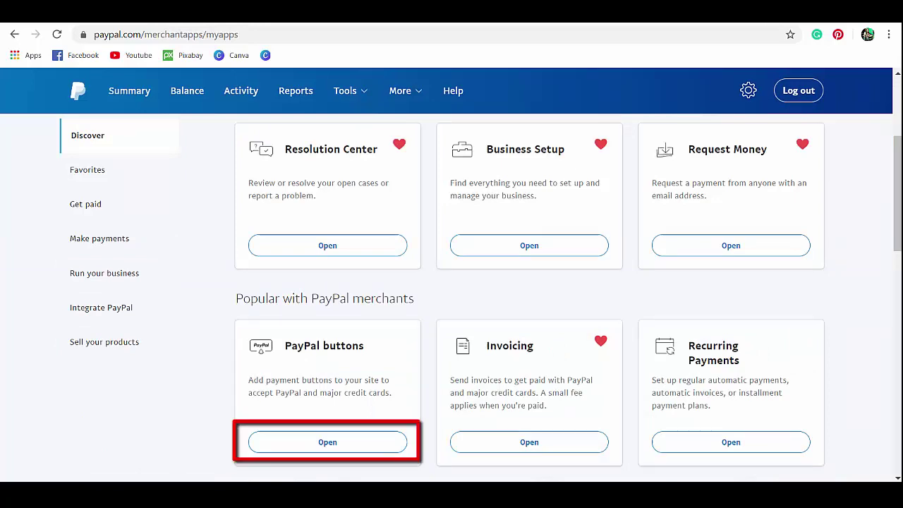
Open PayPal buttons and start a new button of the Buy Now type.
left_click(398, 443)
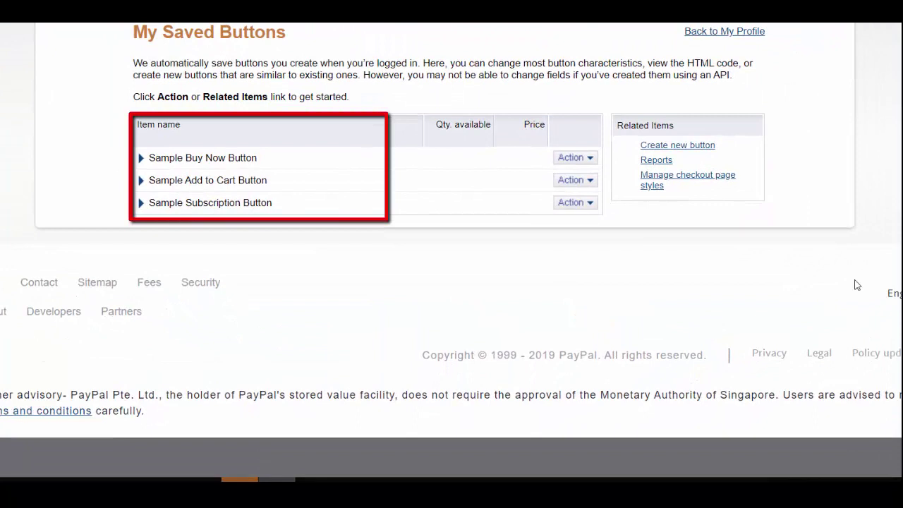
left_click(713, 146)
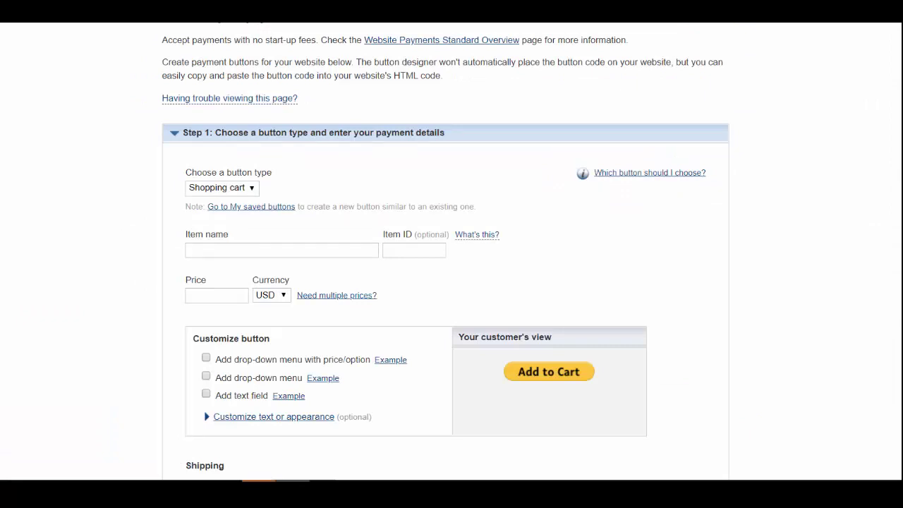
left_click(221, 187)
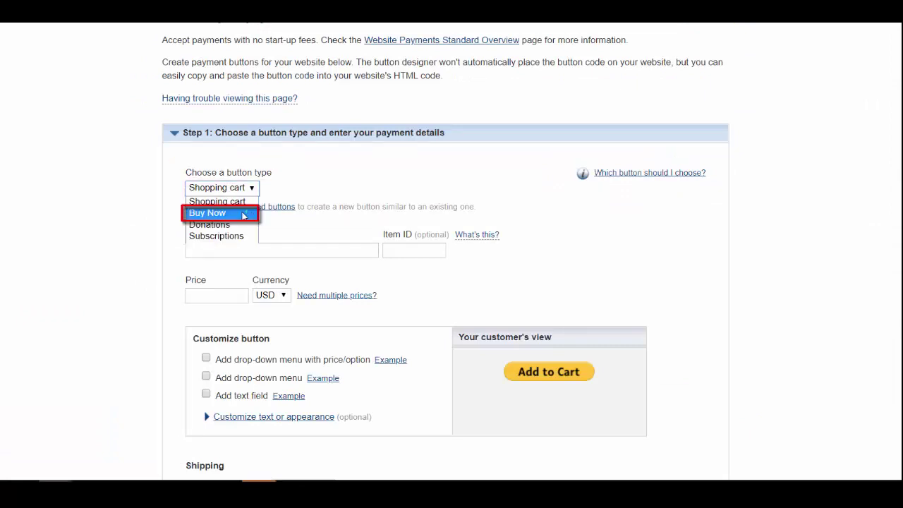
left_click(222, 210)
Enter item 'Western Digital 4Tb My Passport', ID WD4TbB, currency USD and price 110.
type("Western Digital 4Tb My Passport")
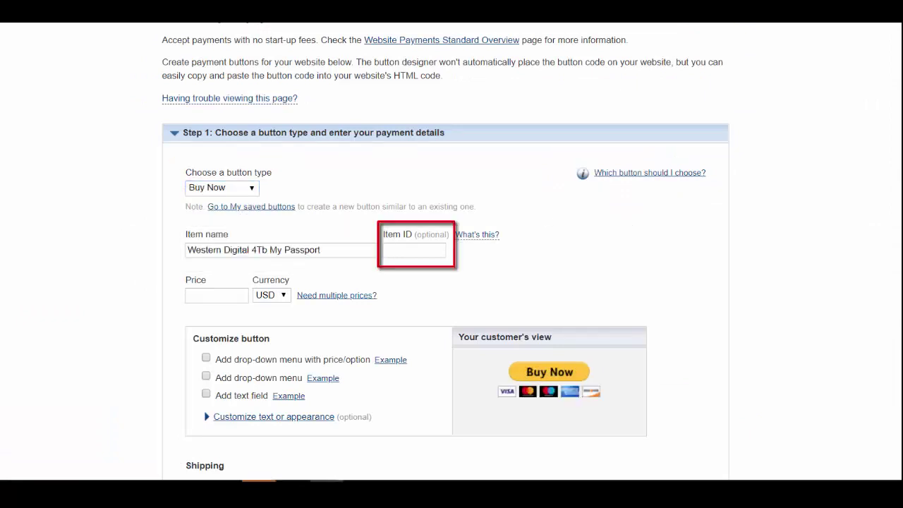
left_click(414, 250)
type("WD4TbB")
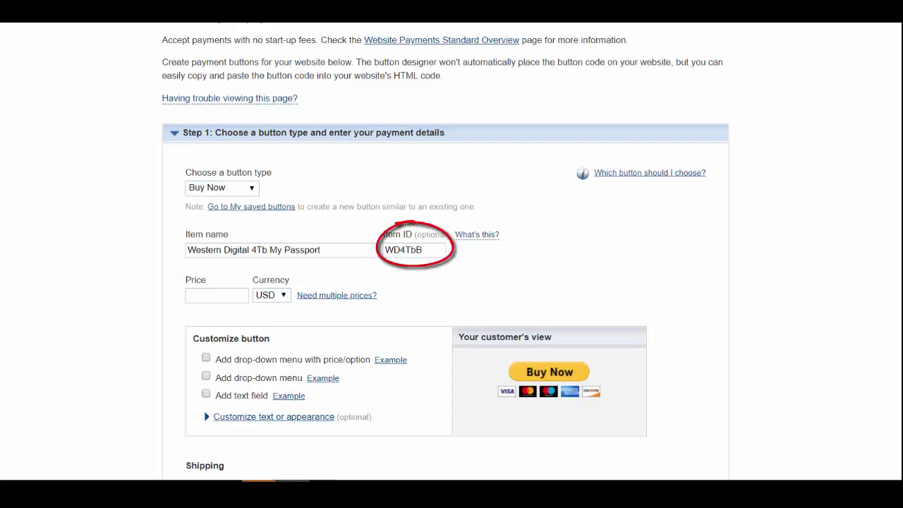
left_click(271, 295)
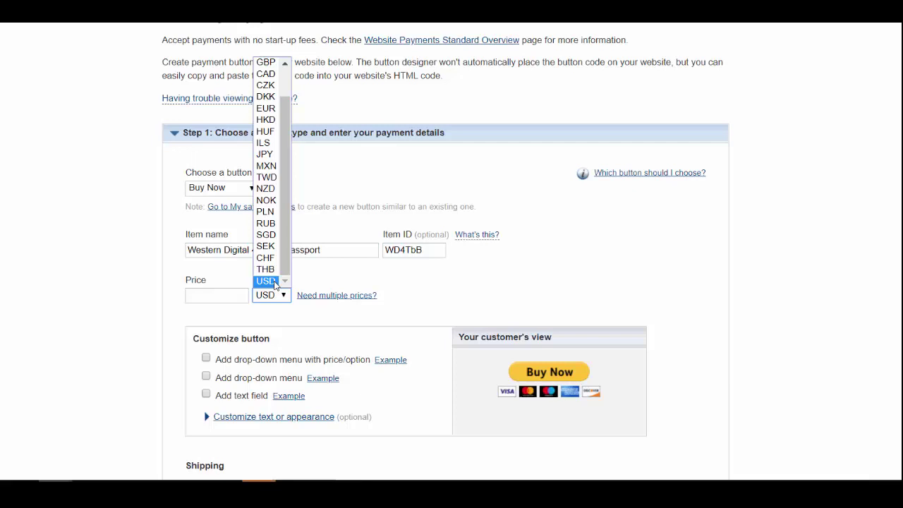
left_click(275, 284)
left_click(239, 294)
type("110")
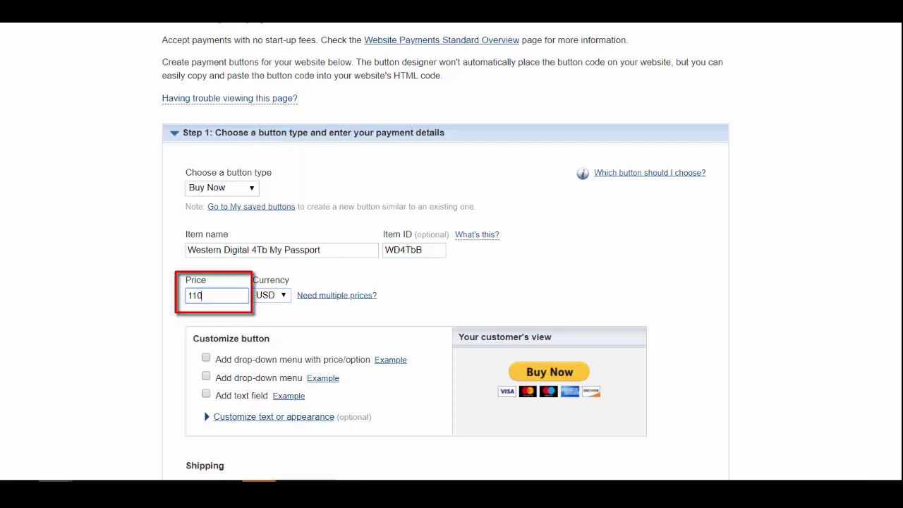
View the drop-down price Example popup and its size choices.
scroll(444, 254, "down", 3)
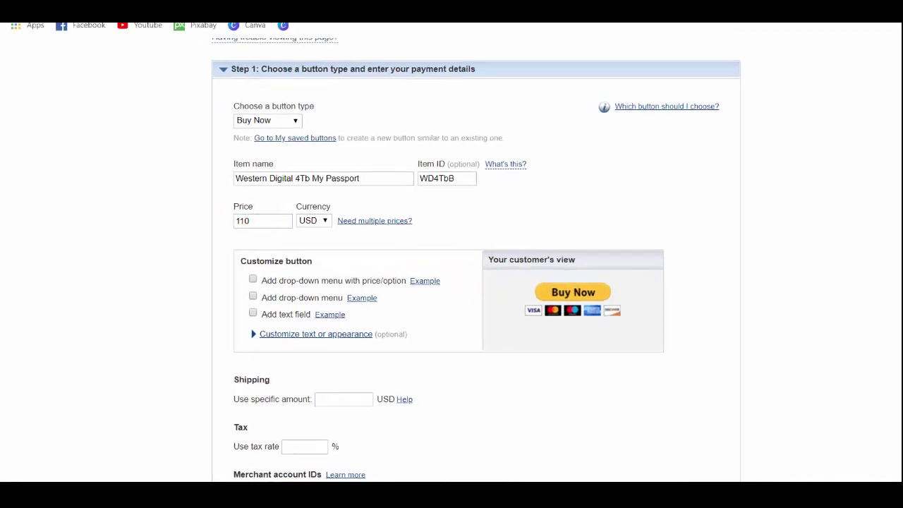
left_click(425, 281)
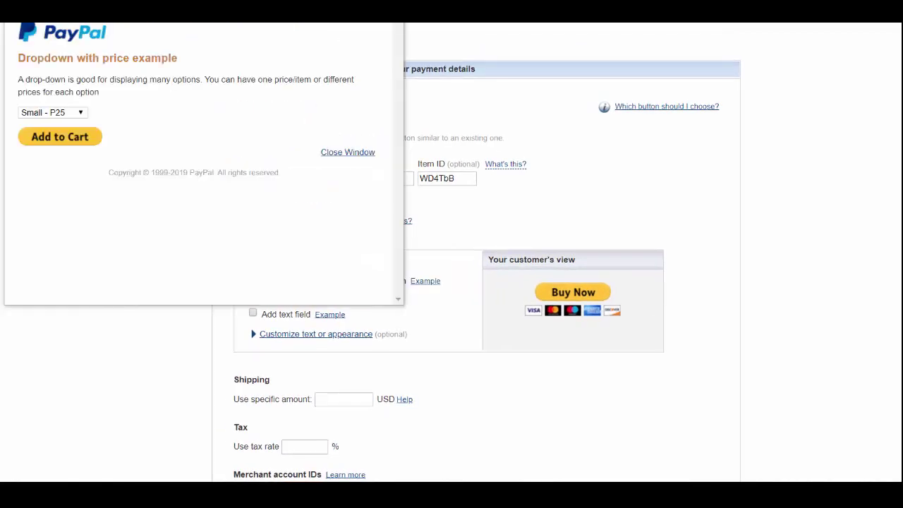
left_click(80, 112)
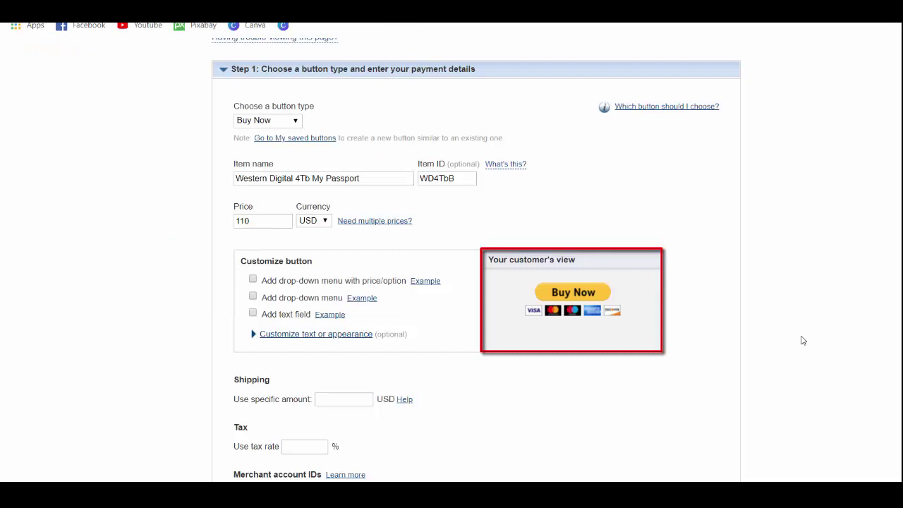
Enter 10 in the Use tax rate field.
scroll(802, 340, "down", 1)
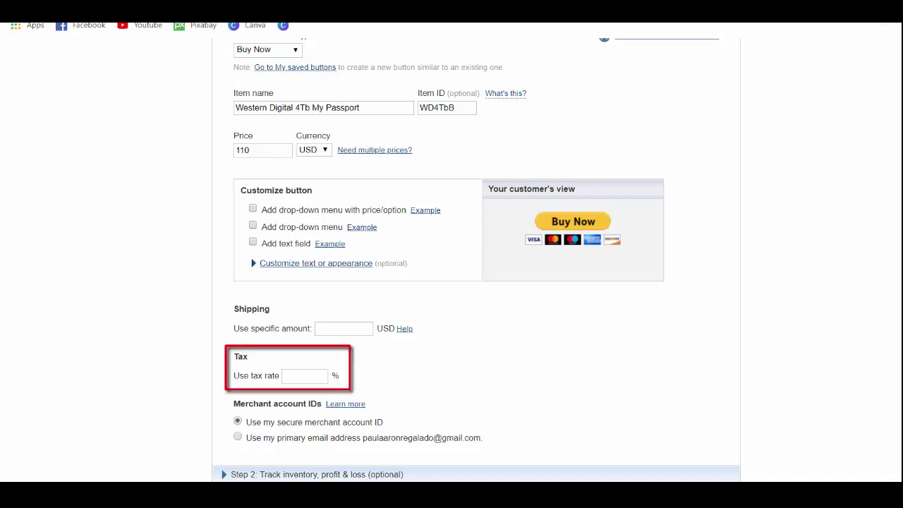
type("10")
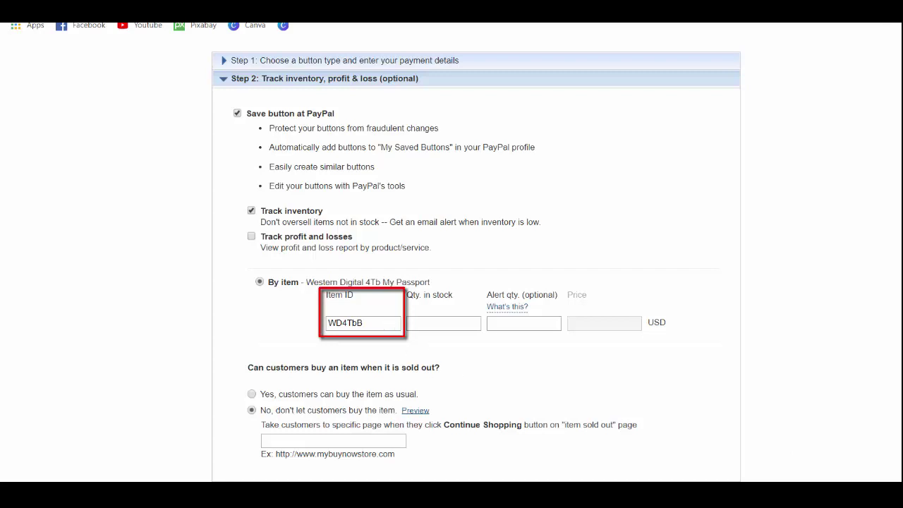
Set the quantity in stock for item WD4TbB to 1.
left_click(443, 323)
type("1")
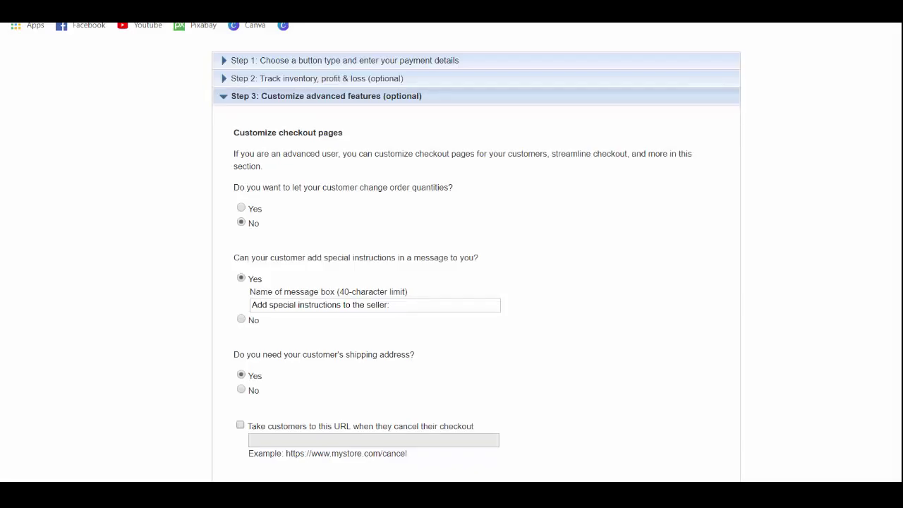
Let customers change order quantities and enable the finish-checkout URL option.
left_click(242, 208)
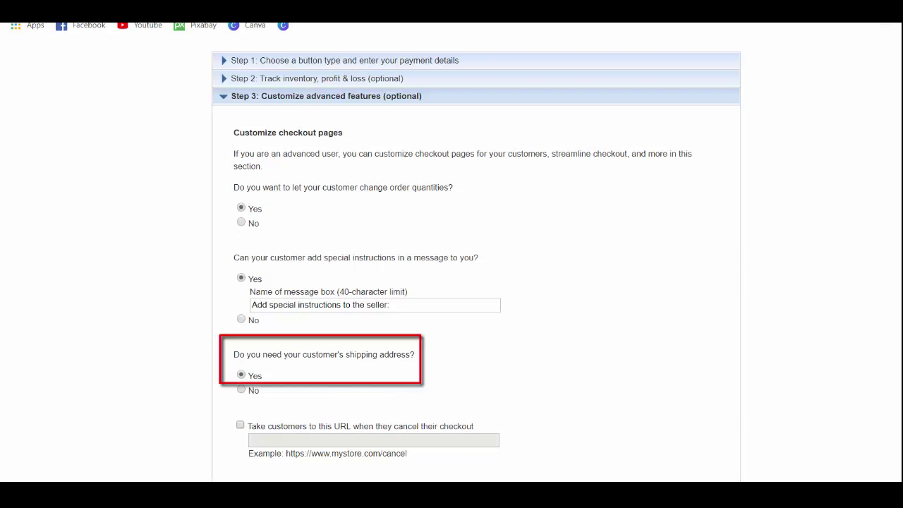
scroll(240, 224, "down", 4)
left_click(240, 211)
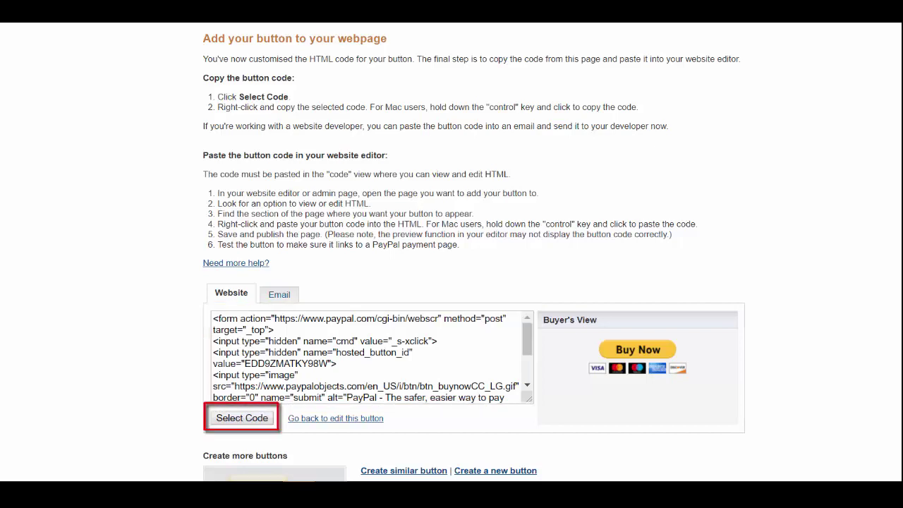
Select the generated button HTML code and bring up its copy menu.
left_click(242, 418)
scroll(242, 417, "down", 2)
right_click(281, 237)
Copy the button's HTML code and switch to the WordPress admin window.
left_click(299, 252)
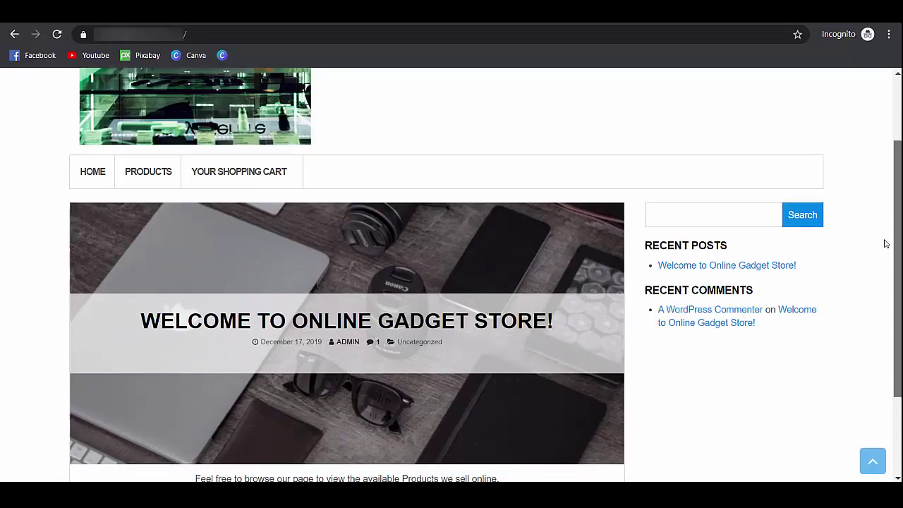
scroll(882, 254, "down", 1)
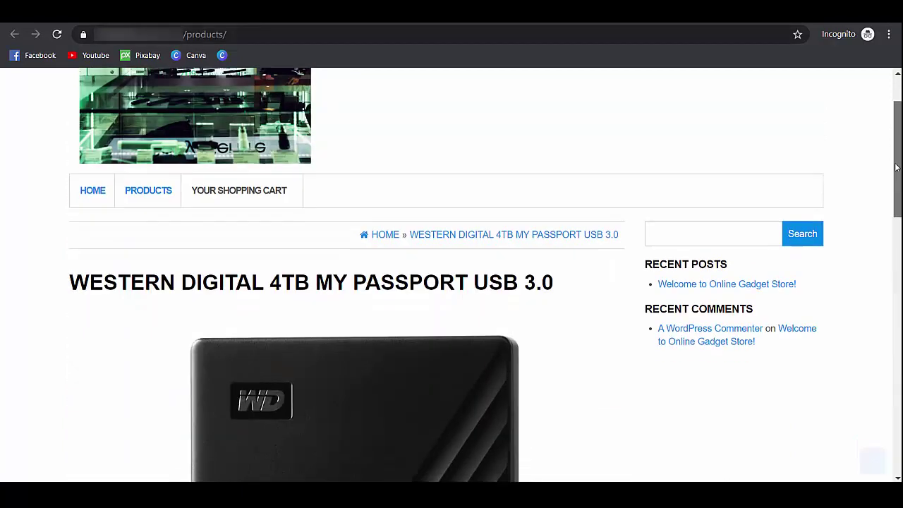
scroll(898, 203, "down", 2)
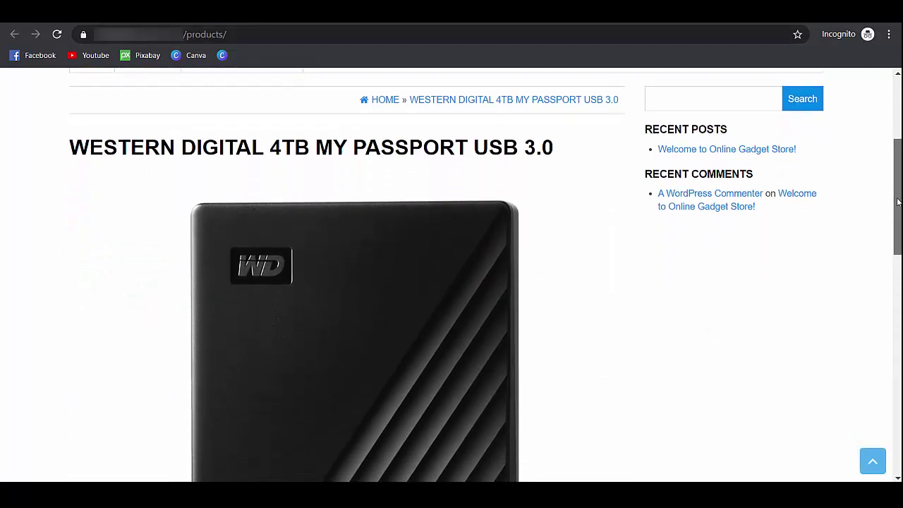
scroll(856, 403, "down", 10)
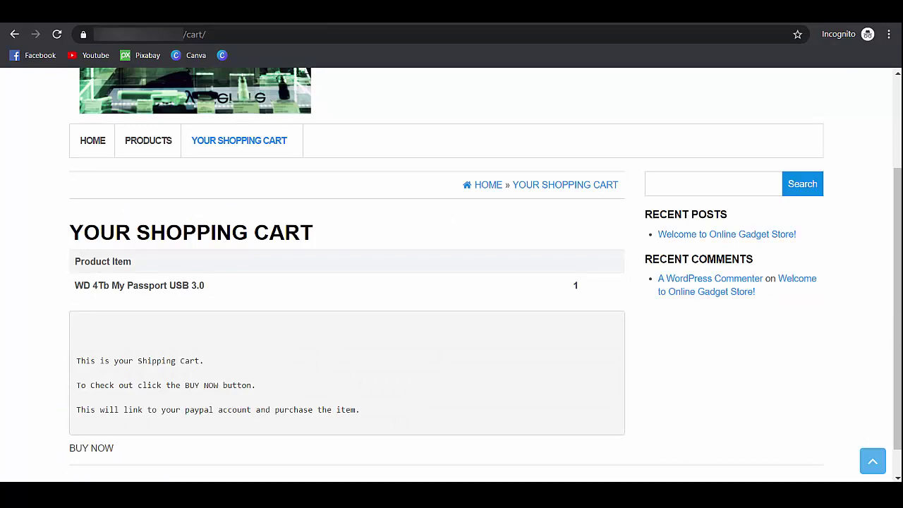
key("alt+Tab")
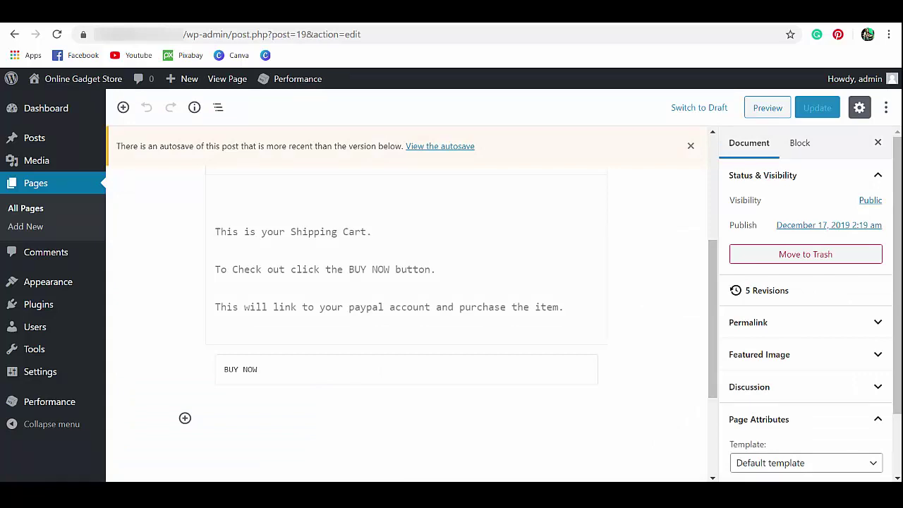
Add a Custom HTML block below BUY NOW and paste the PayPal button code.
key("alt+Tab")
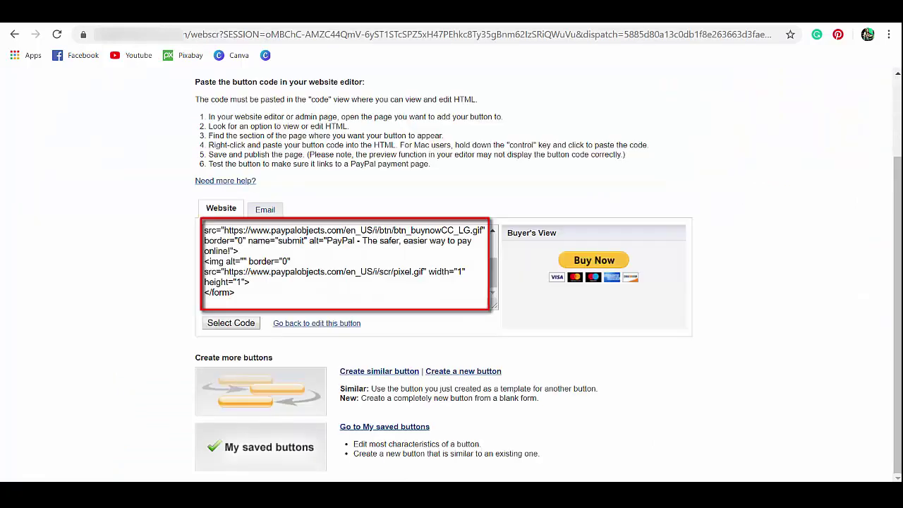
key("alt+Tab")
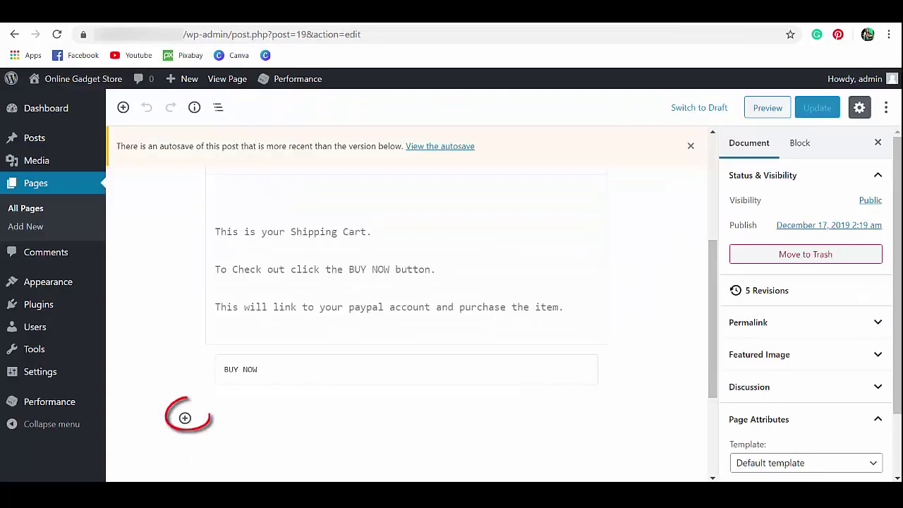
left_click(185, 417)
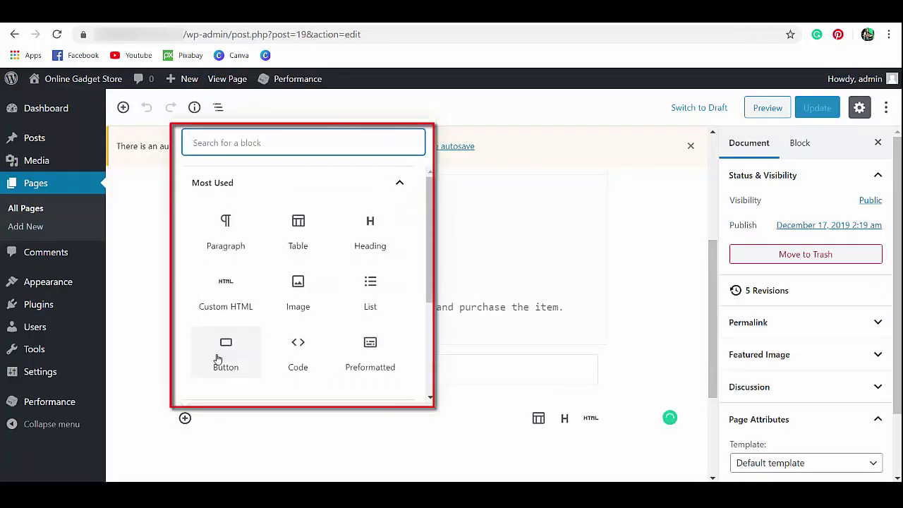
left_click(240, 314)
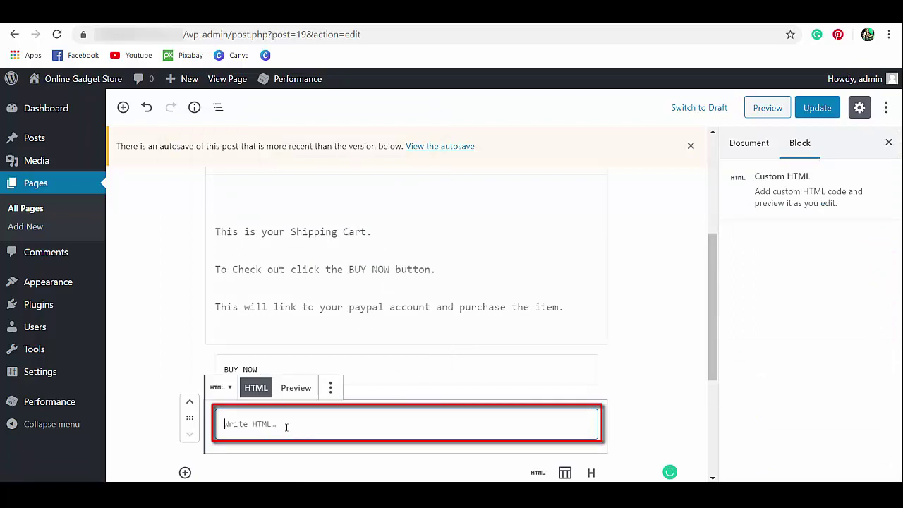
key("ctrl+v")
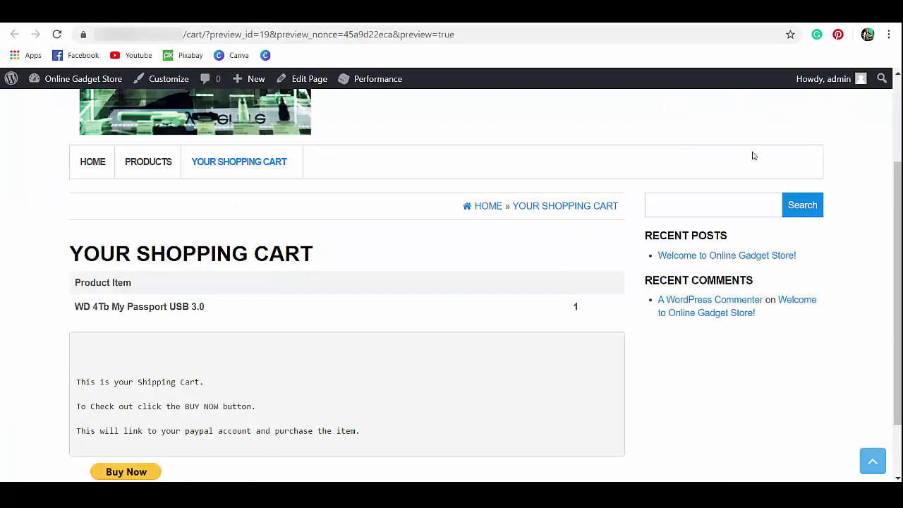
Finish reviewing the $121.00 USD checkout and go back to the store's shopping cart page.
scroll(752, 153, "down", 1)
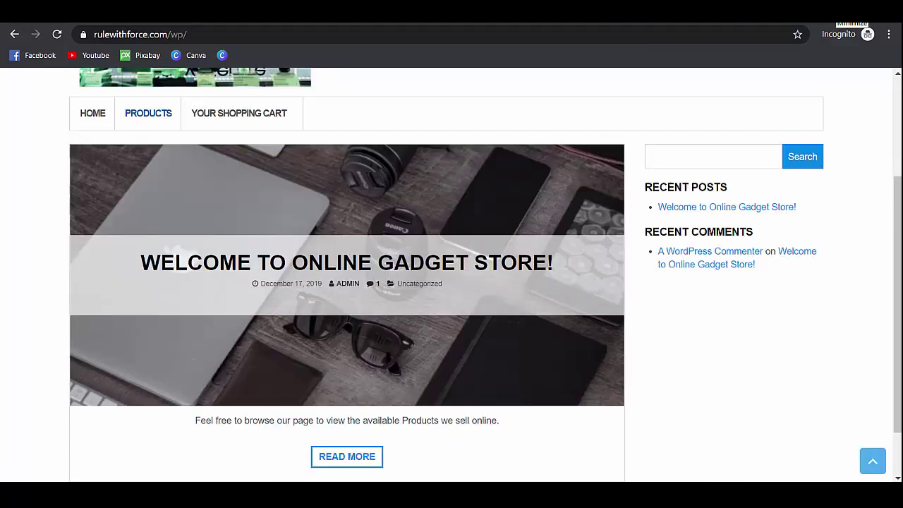
left_click(268, 114)
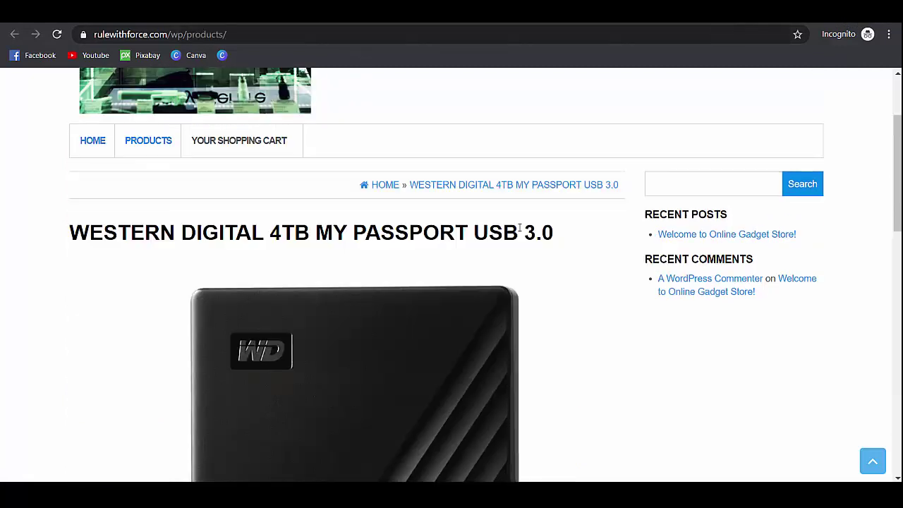
Scroll down the Western Digital 4TB My Passport USB 3.0 product page.
scroll(519, 227, "down", 2)
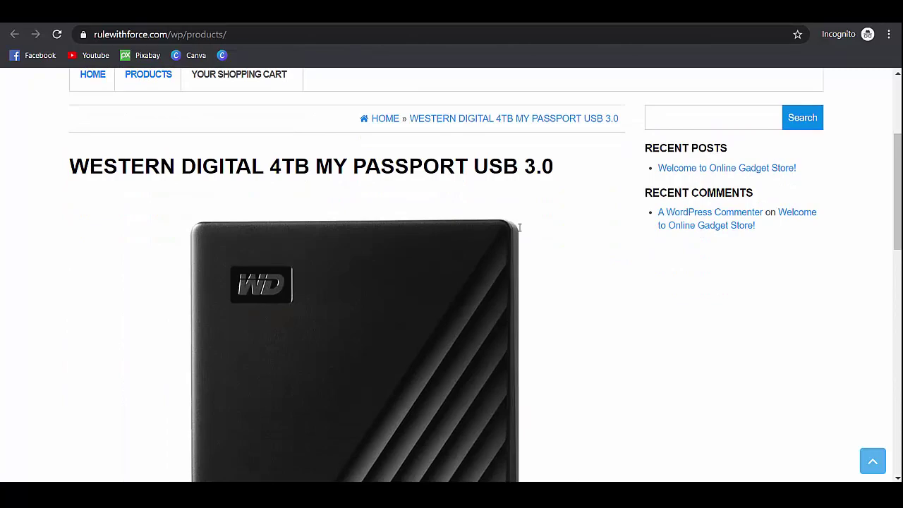
scroll(518, 227, "down", 10)
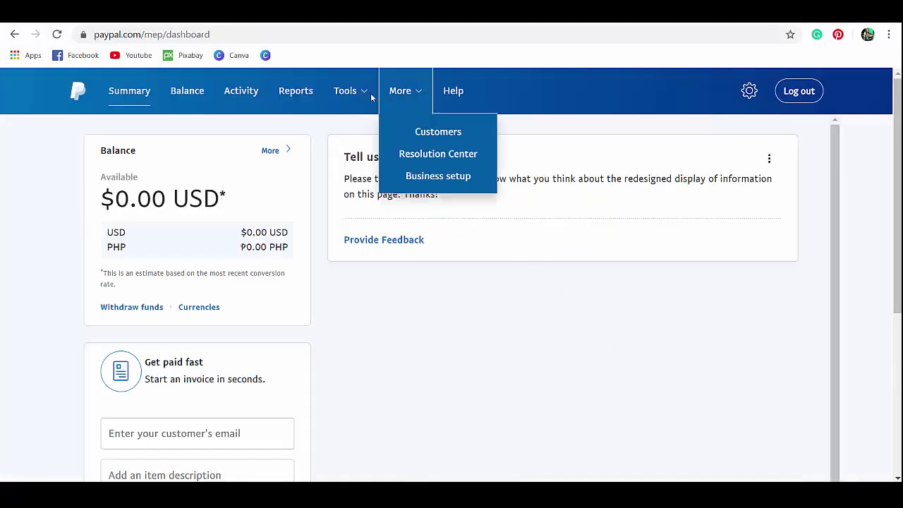
Open the saved Western Digital Buy Now button for editing from the PayPal buttons list.
mouse_move(369, 93)
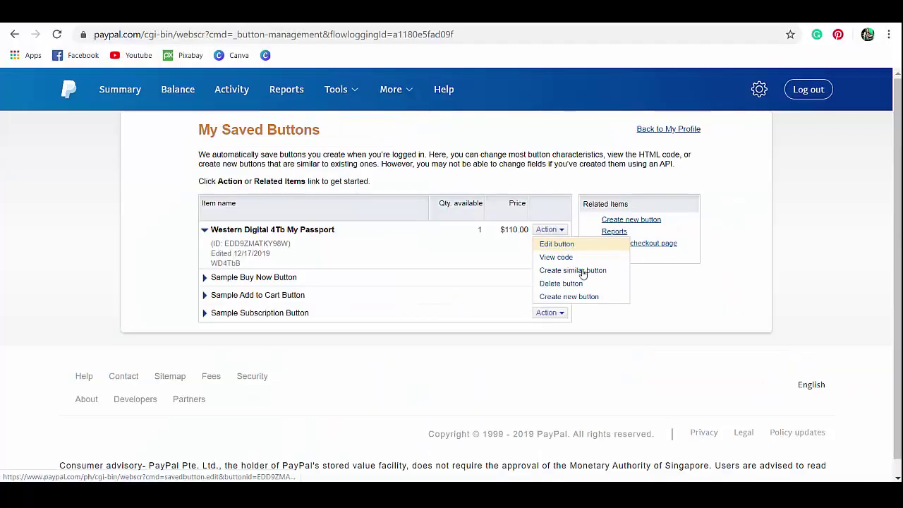
left_click(582, 272)
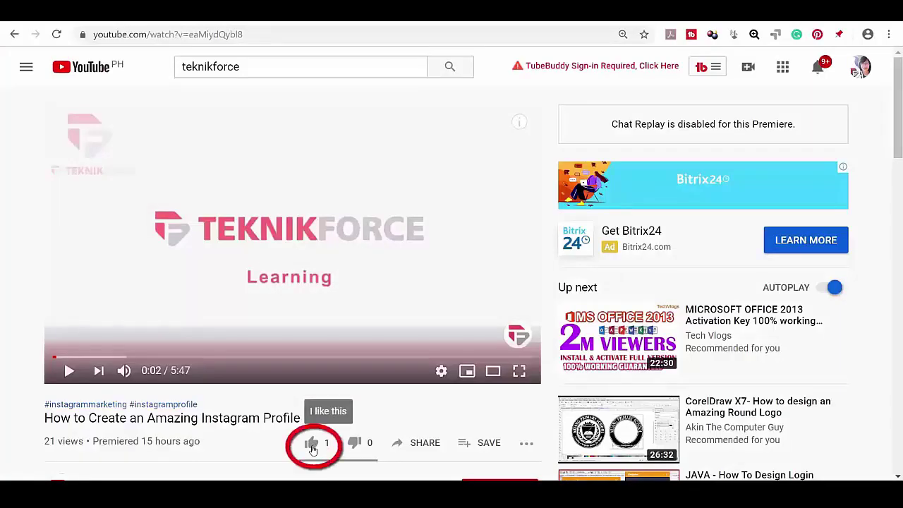
Give the 'How to Create an Amazing Instagram Profile' video a thumbs-up and subscribe to Teknikforce.
left_click(311, 444)
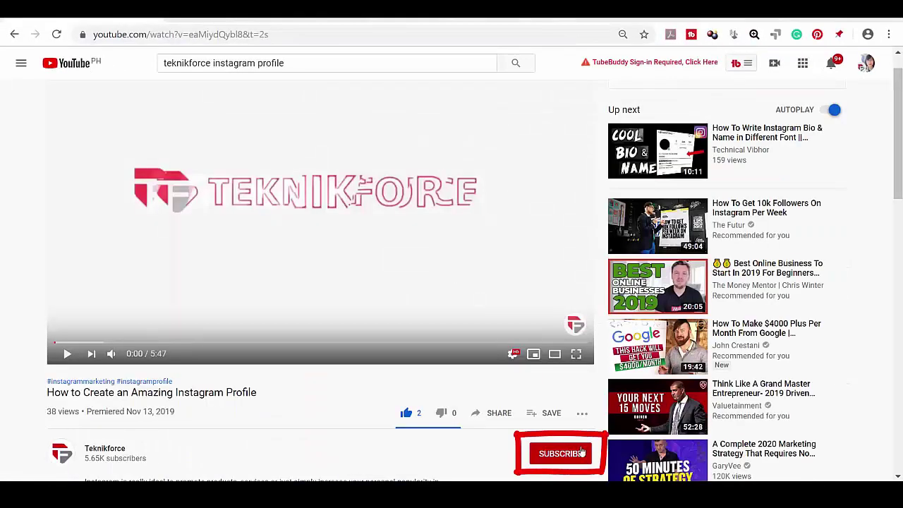
left_click(582, 460)
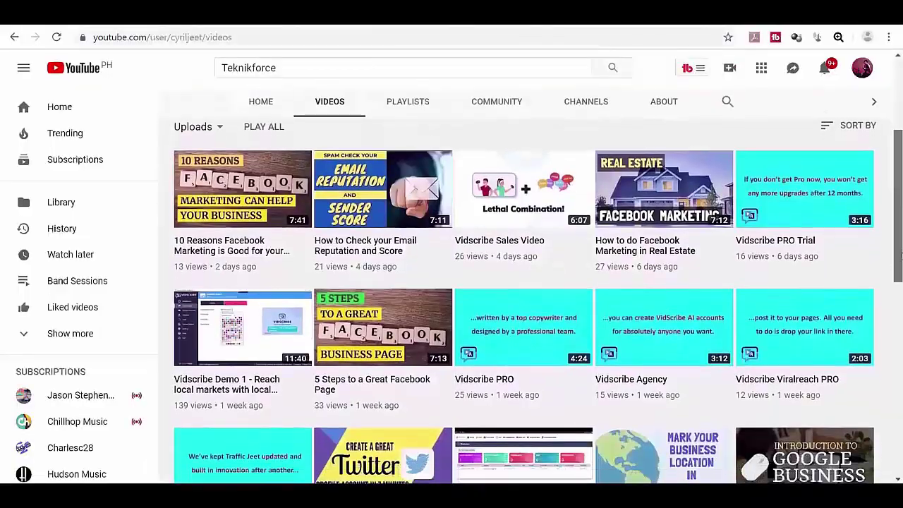
scroll(899, 257, "down", 3)
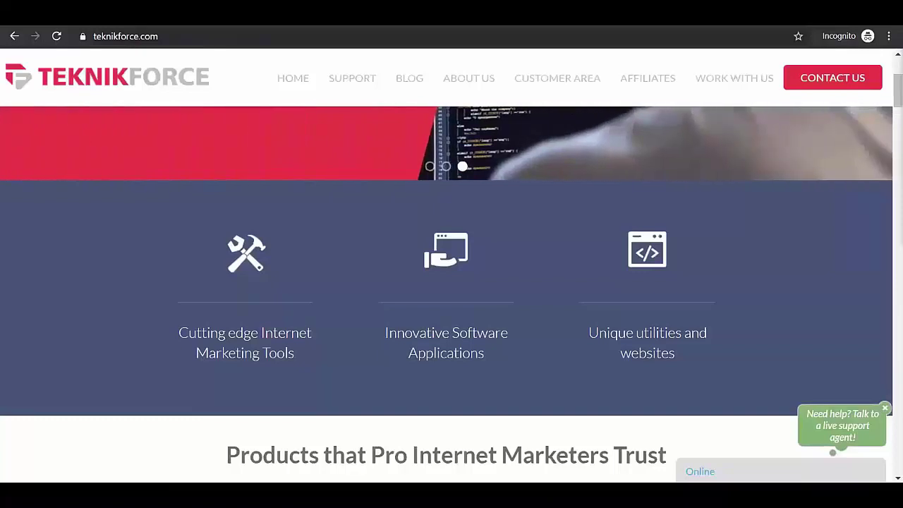
Browse the Teknikforce product categories from Video Marketing Tools to WordPress plugins, then return to the top.
scroll(837, 304, "down", 10)
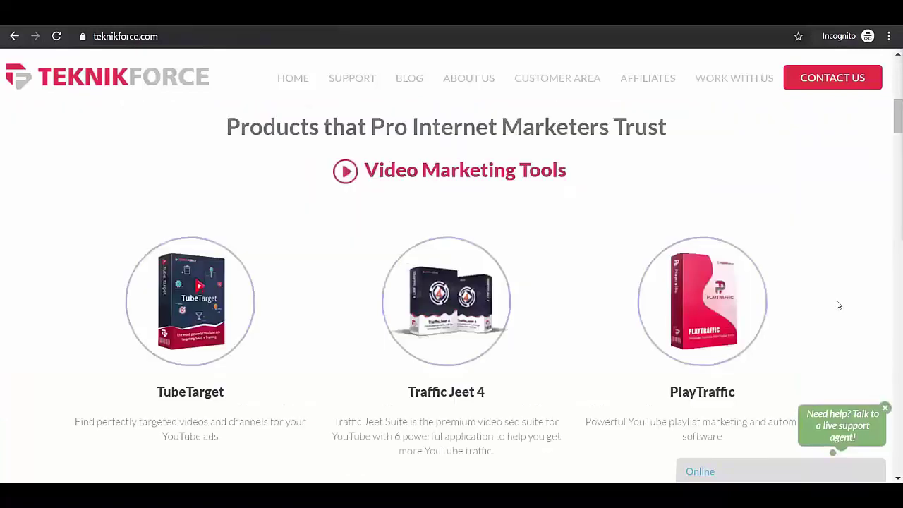
scroll(829, 268, "down", 20)
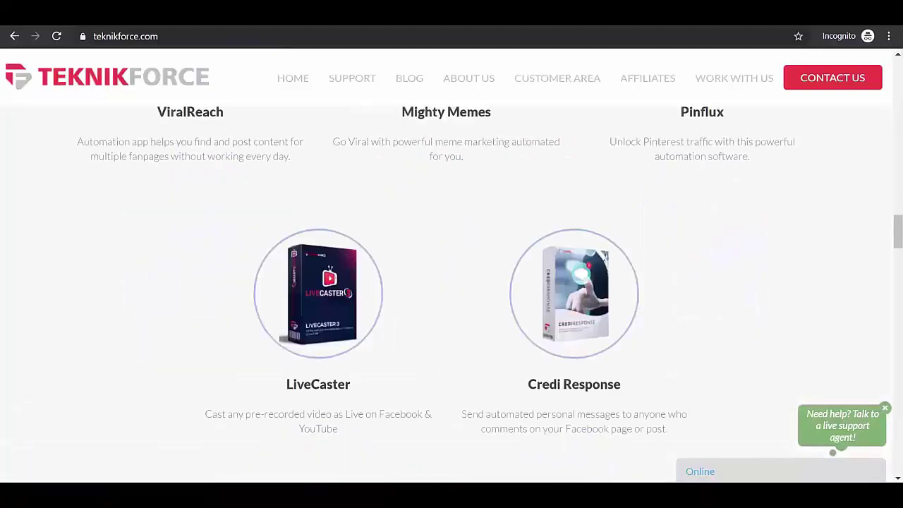
scroll(895, 312, "down", 5)
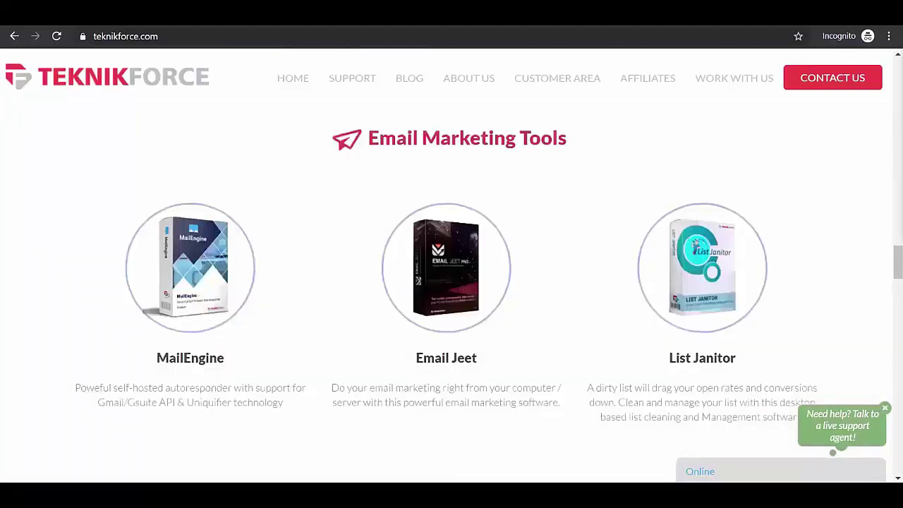
scroll(894, 312, "down", 5)
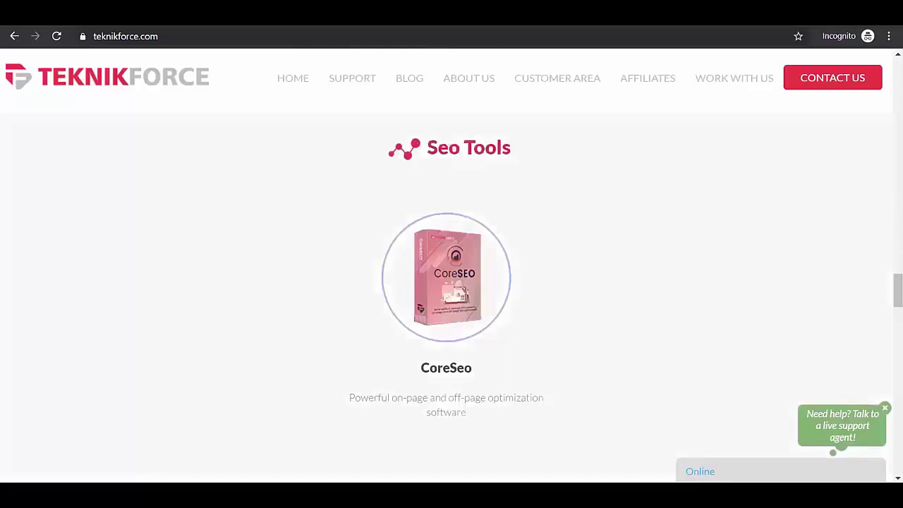
scroll(452, 282, "down", 4)
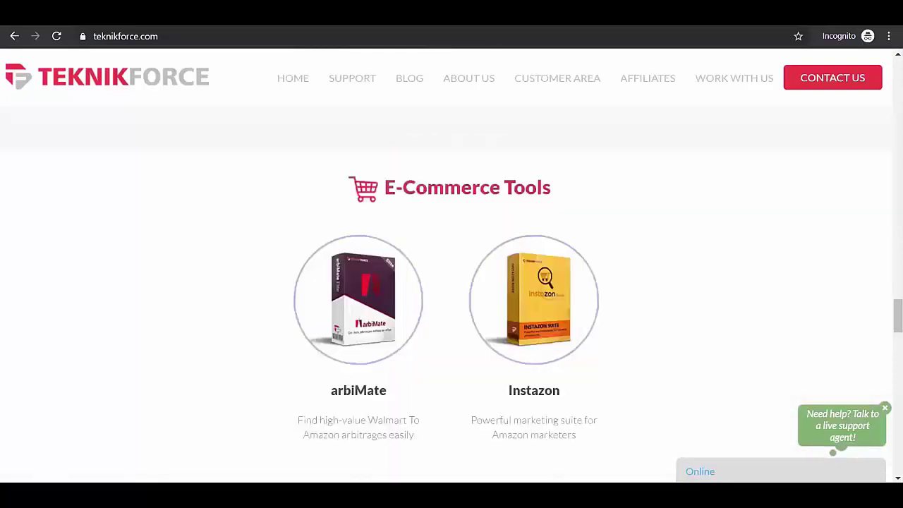
scroll(451, 282, "down", 5)
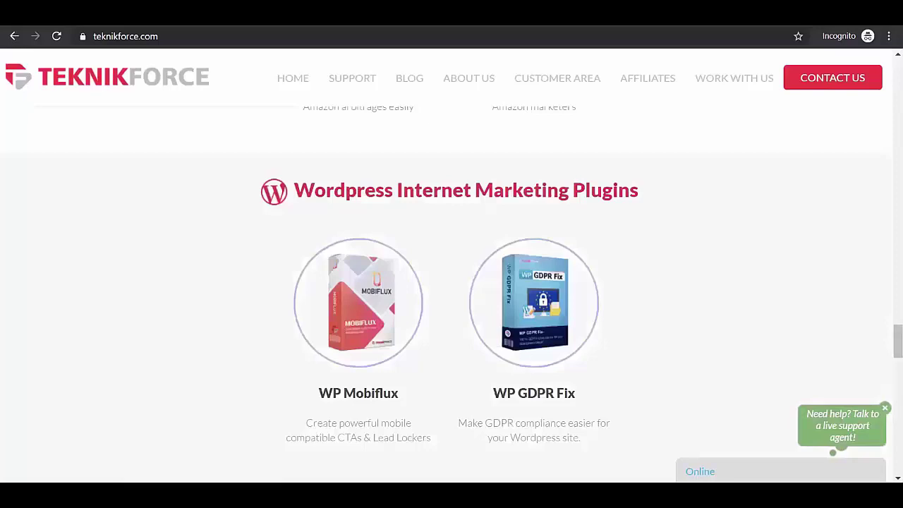
key("Home")
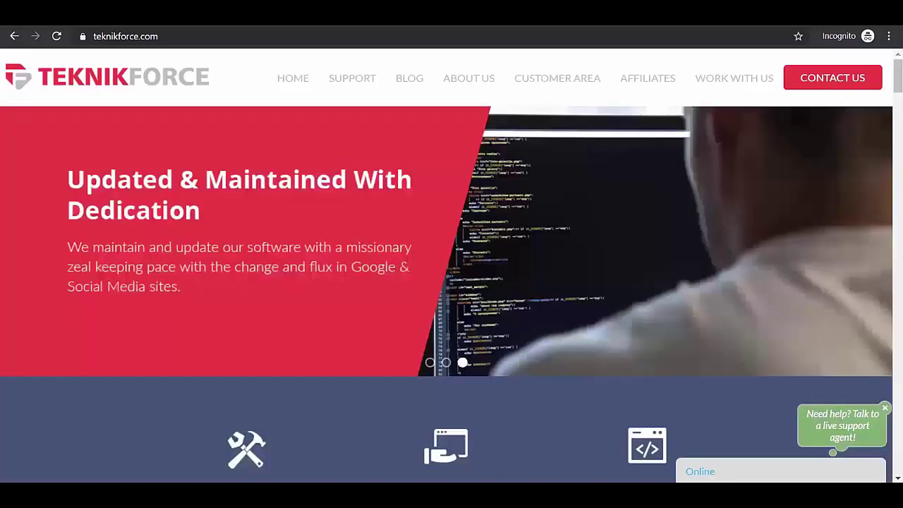